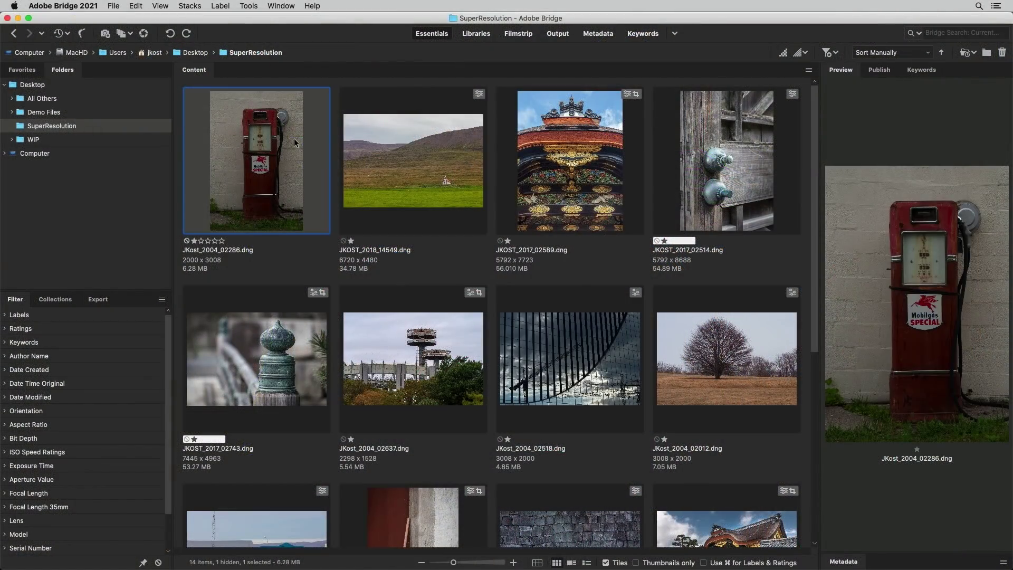
Select the first five SuperResolution photos in Bridge, from the gas pump through the fifth.
shift+click(300, 378)
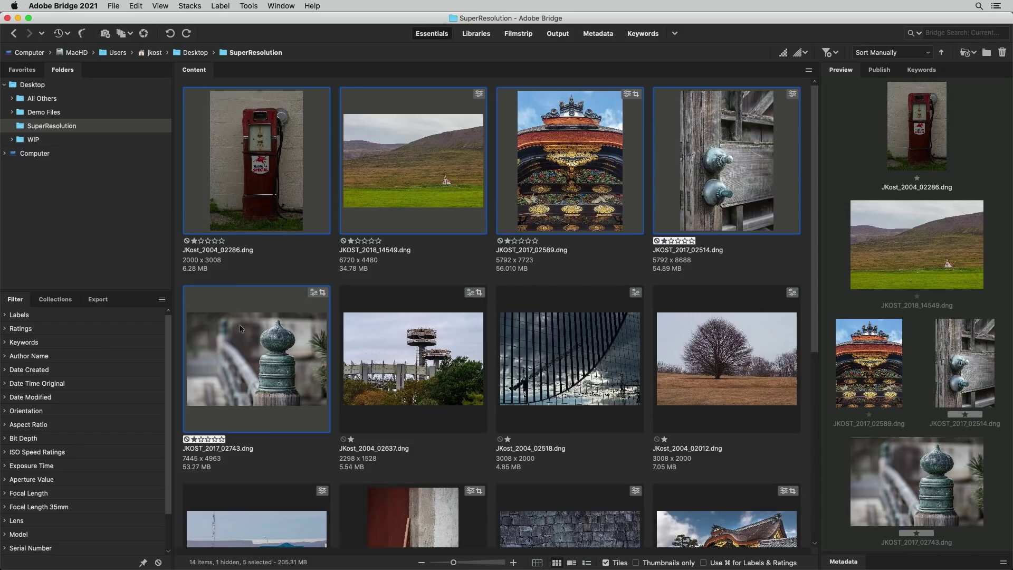
click(118, 9)
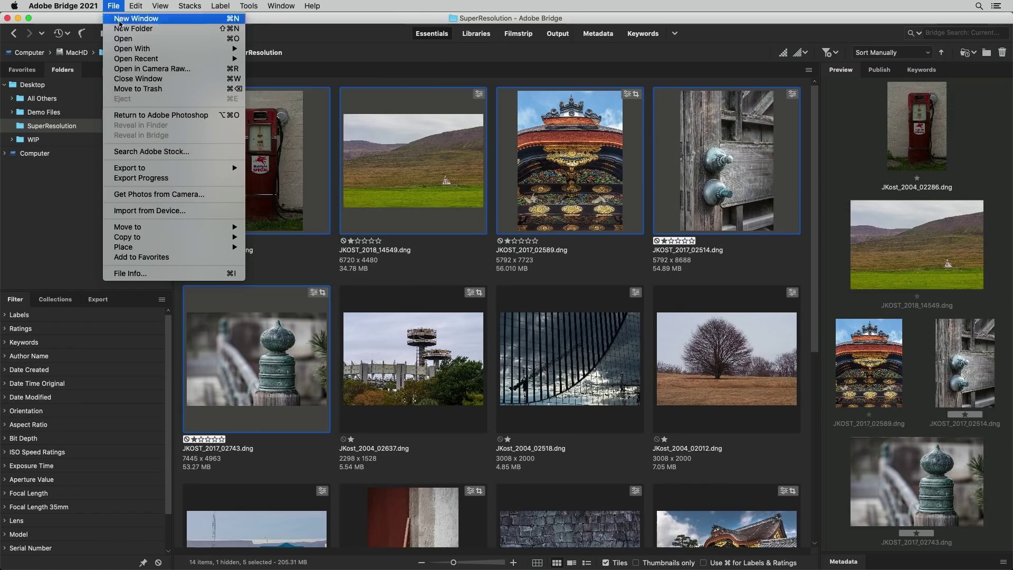
Open the five photos in Camera Raw and apply Auto tone to the gas pump photo.
click(200, 69)
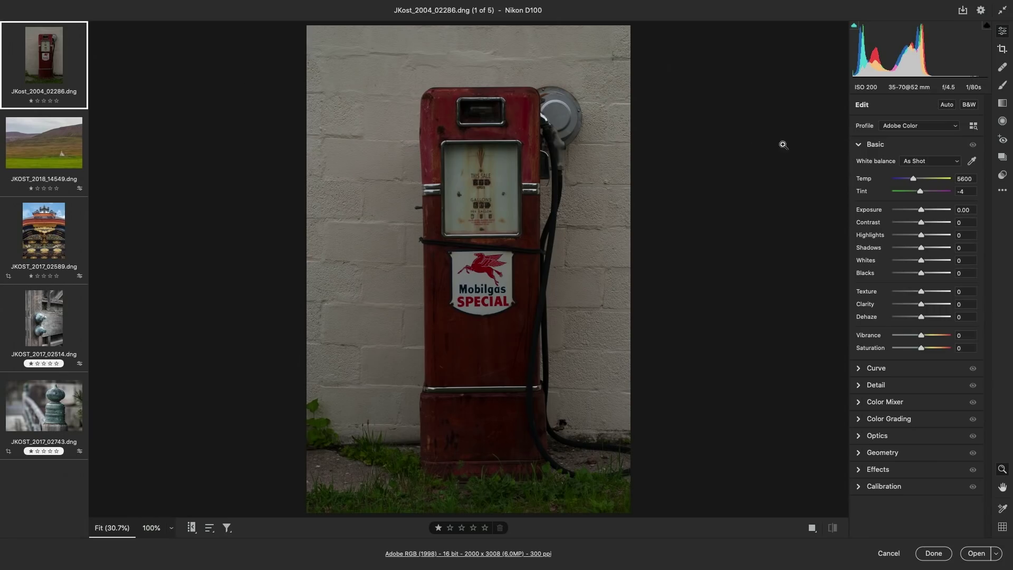
click(945, 107)
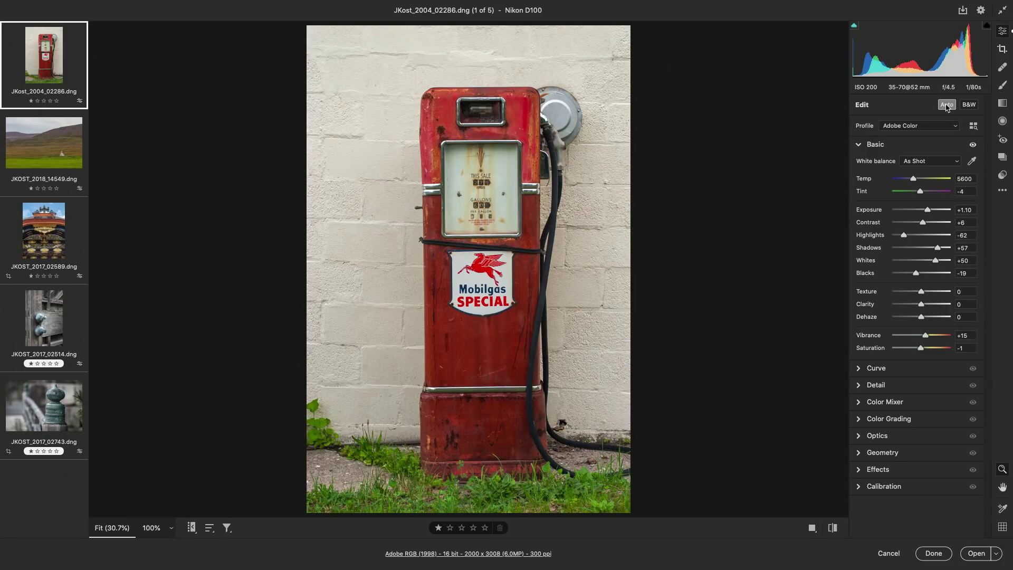
Preview Super Resolution on the gas pump, comparing horse head and Mobilgas lettering with and without.
right_click(587, 162)
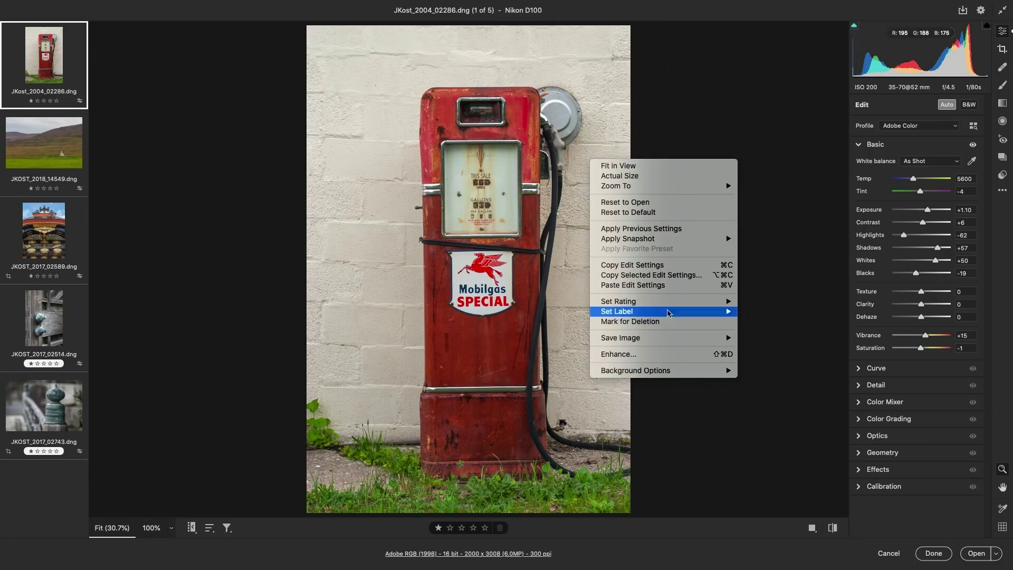
mouse_move(621, 338)
click(670, 357)
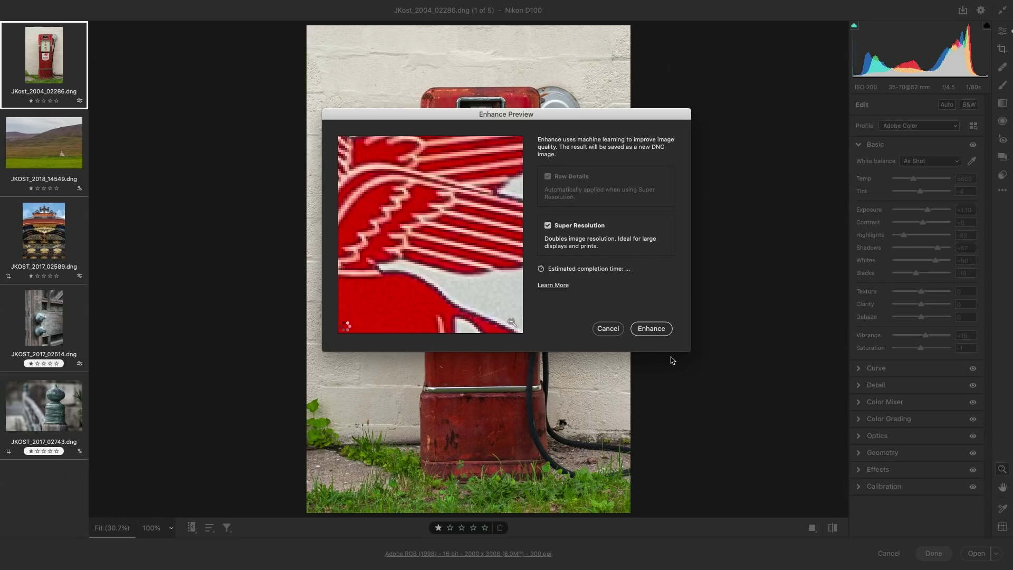
drag(537, 115, 820, 51)
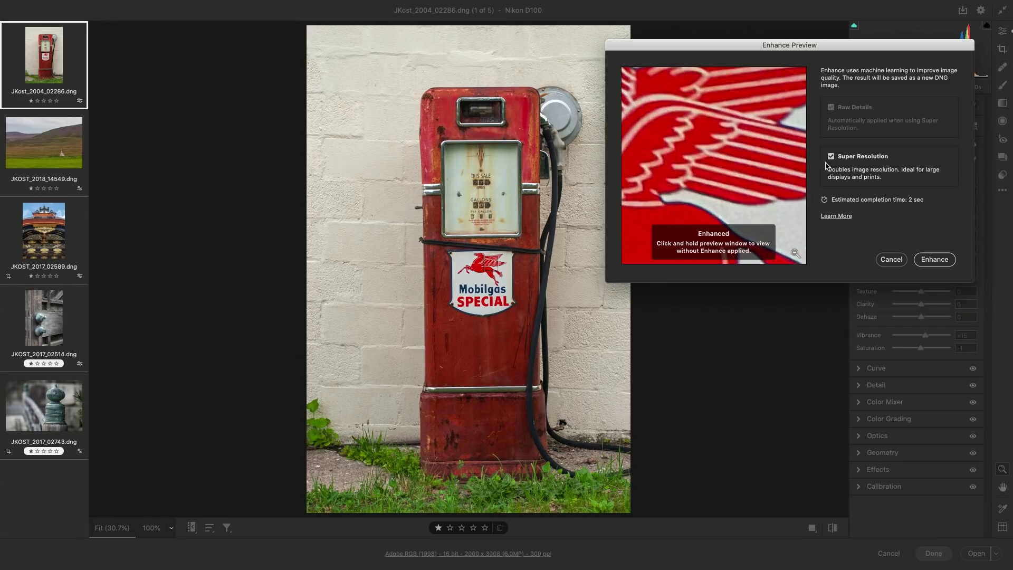
click(766, 148)
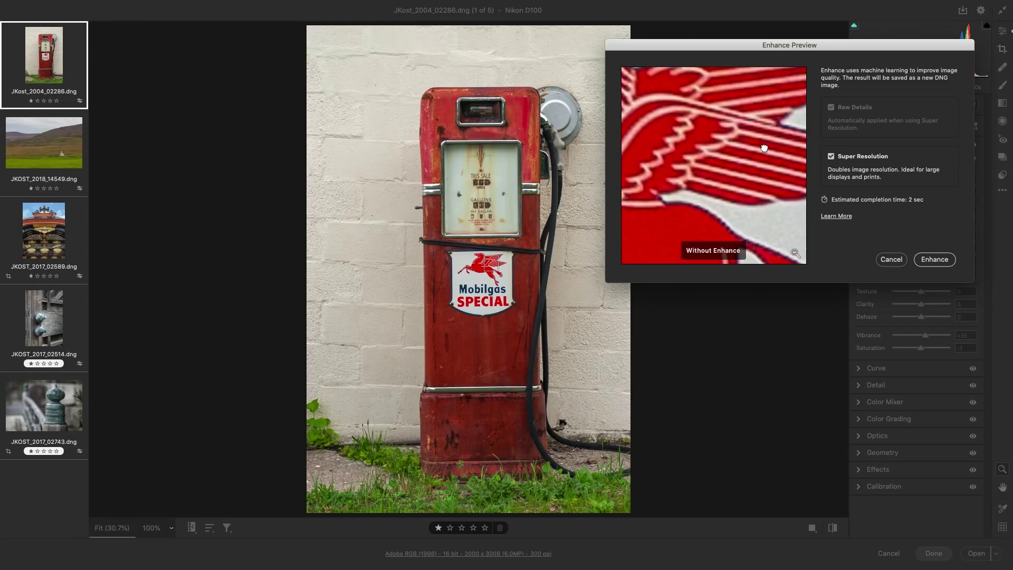
click(764, 148)
click(764, 148)
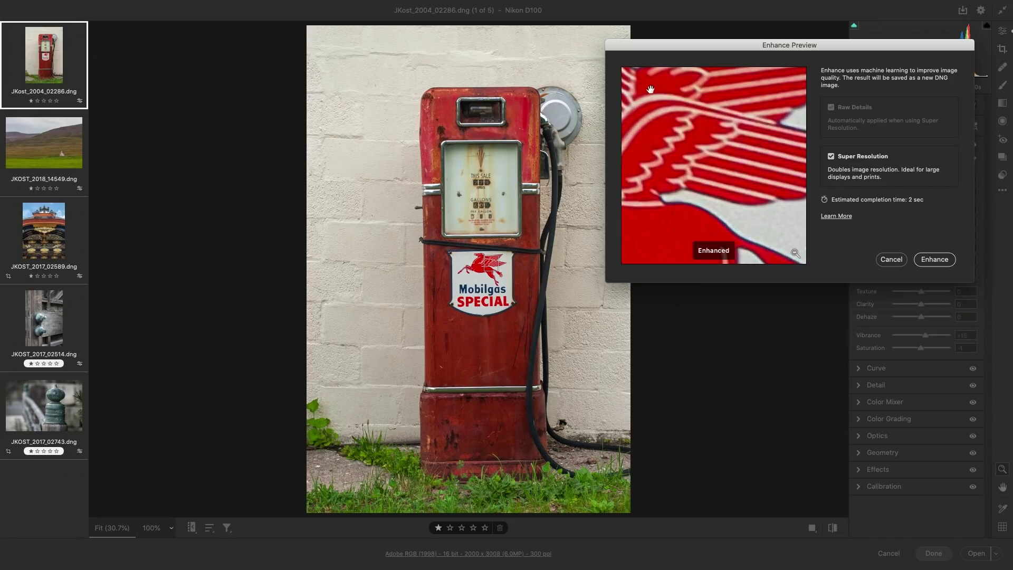
click(641, 86)
drag(641, 85, 687, 229)
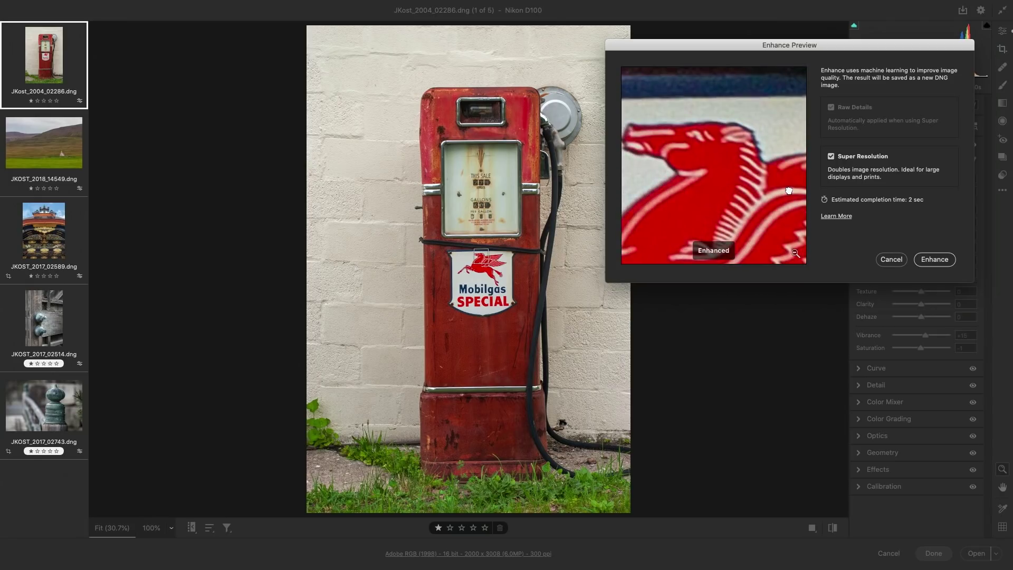
click(466, 292)
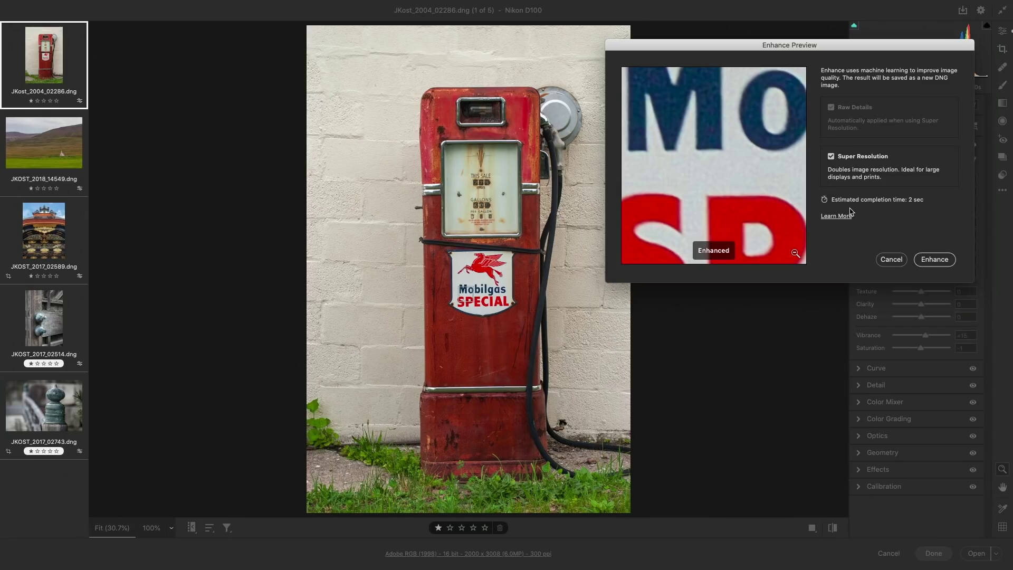
Create the gas pump's Enhanced DNG, switch to it, and lower its exposure to +0.85.
click(935, 261)
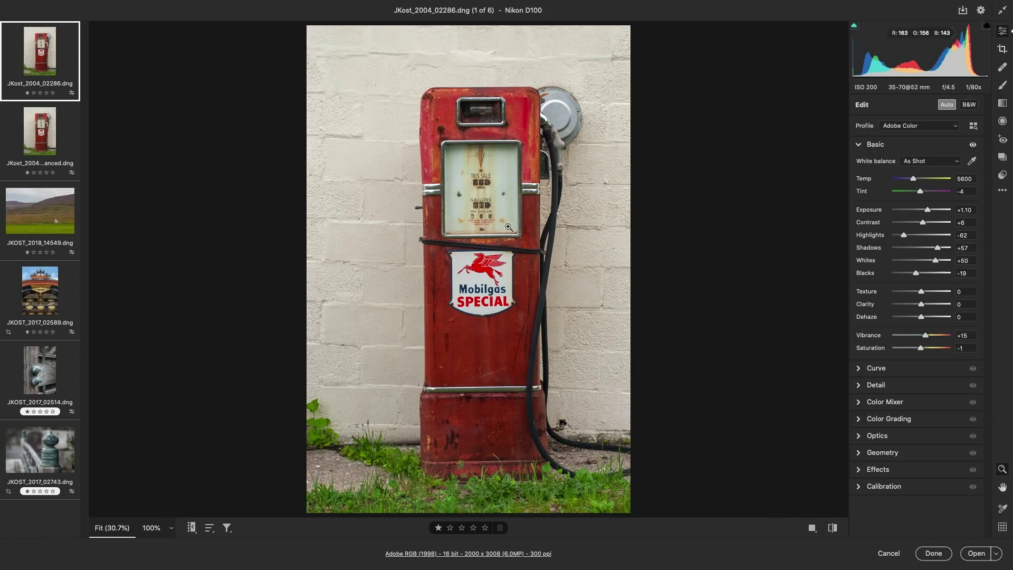
click(52, 145)
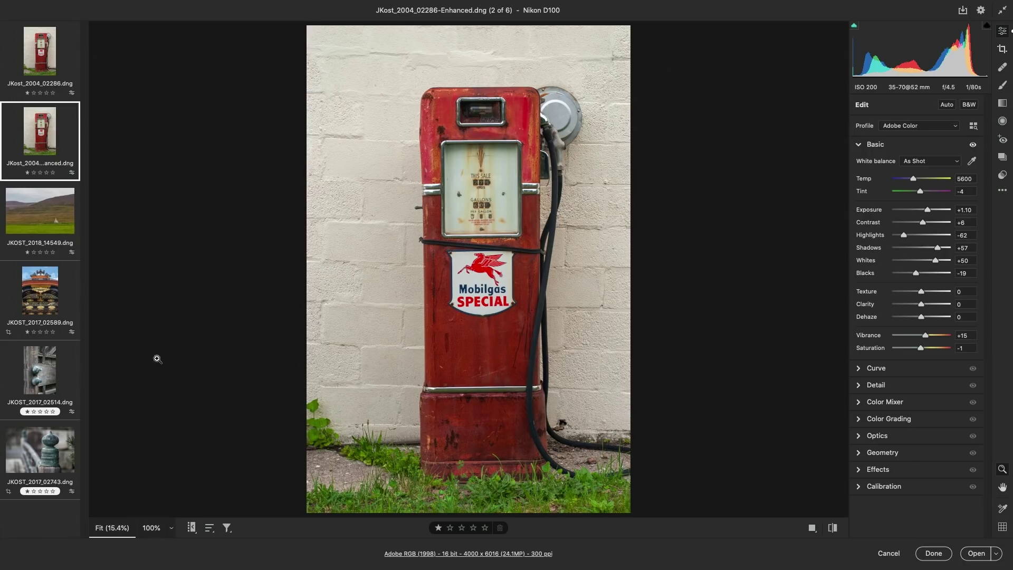
click(192, 527)
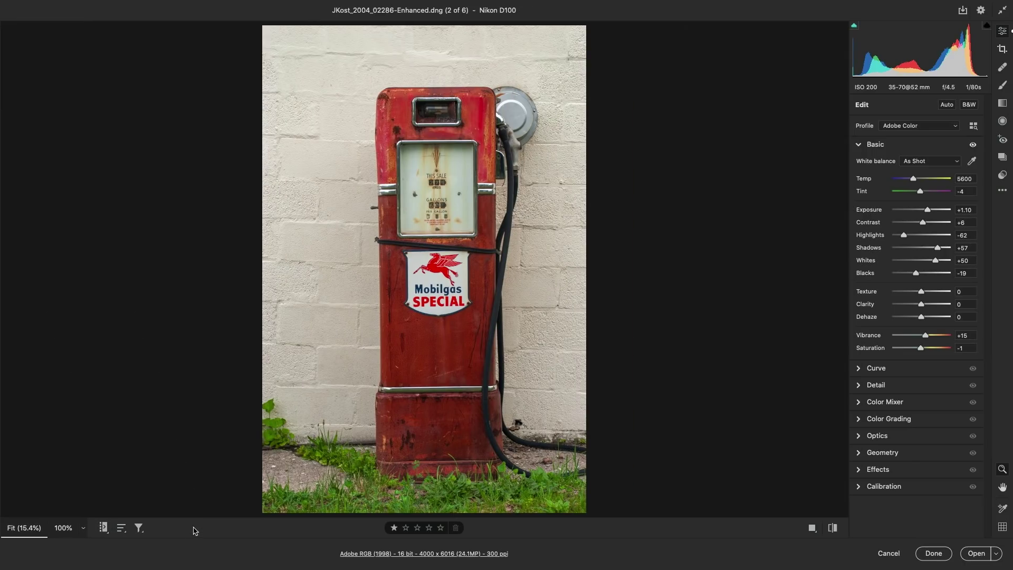
click(104, 528)
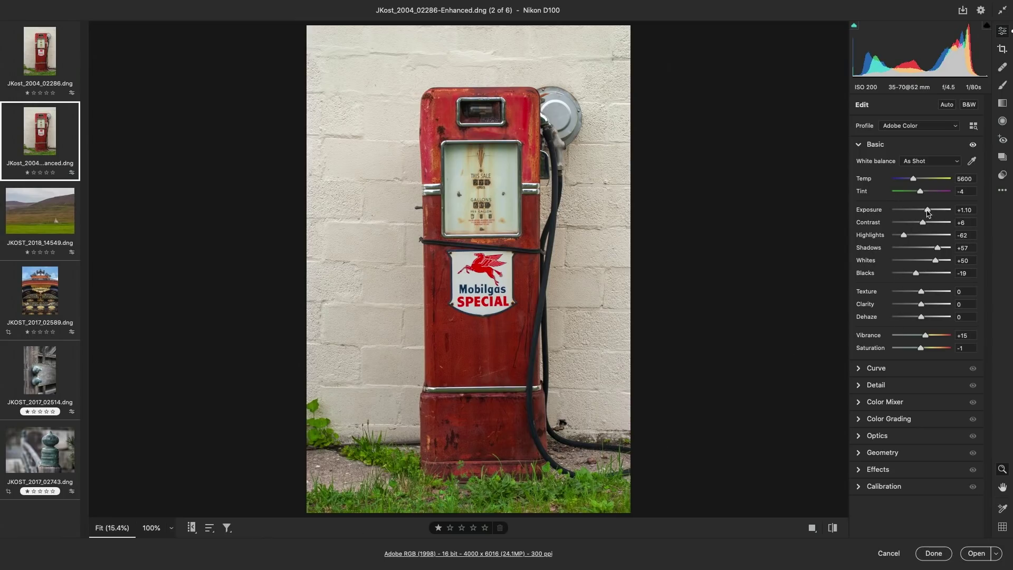
drag(928, 212, 926, 214)
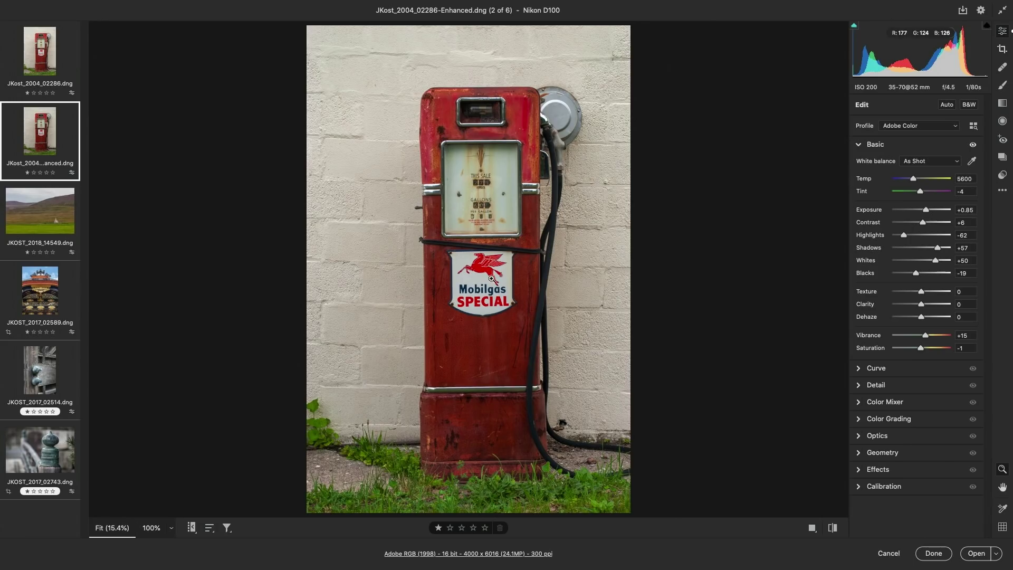
At 100% on the Mobilgas sign, raise Color NR and Smooth, then add Texture +24.
click(482, 282)
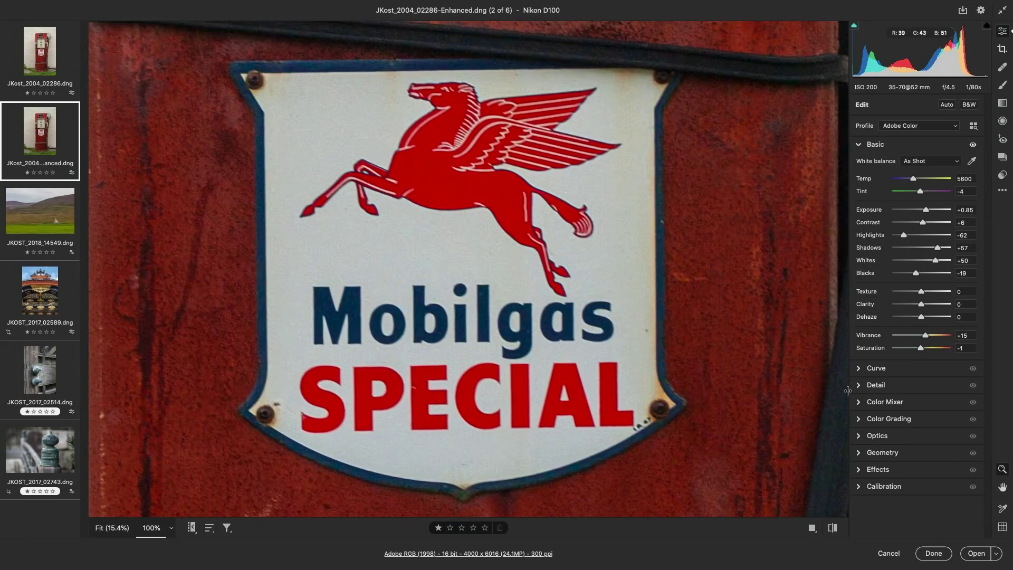
click(860, 386)
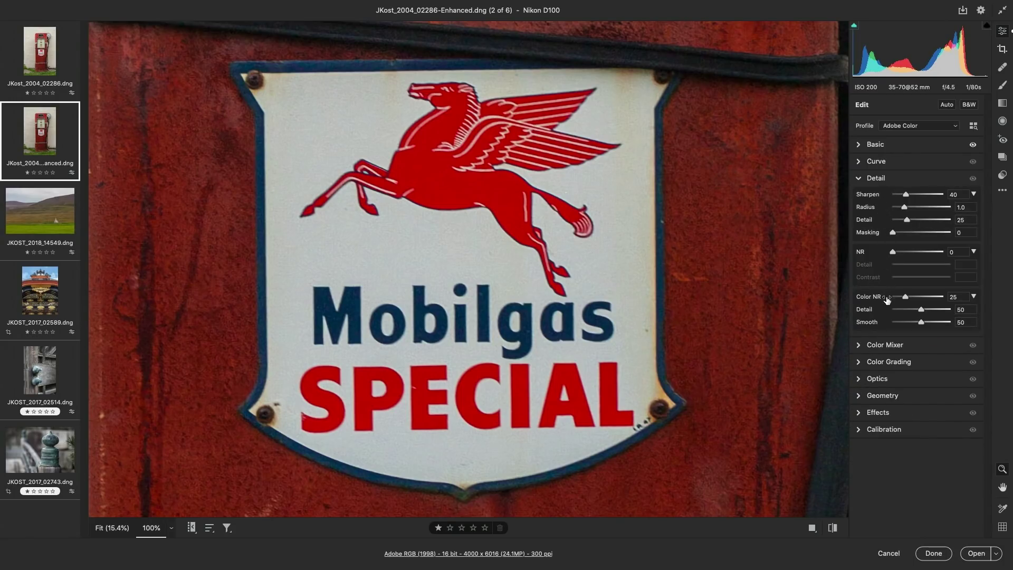
drag(903, 298, 931, 324)
click(898, 148)
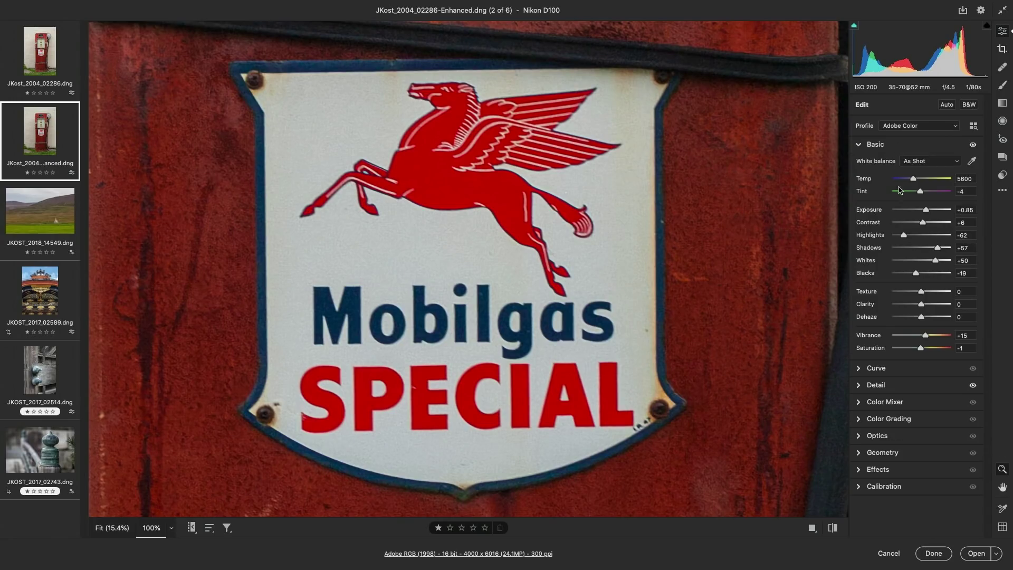
drag(921, 291, 926, 304)
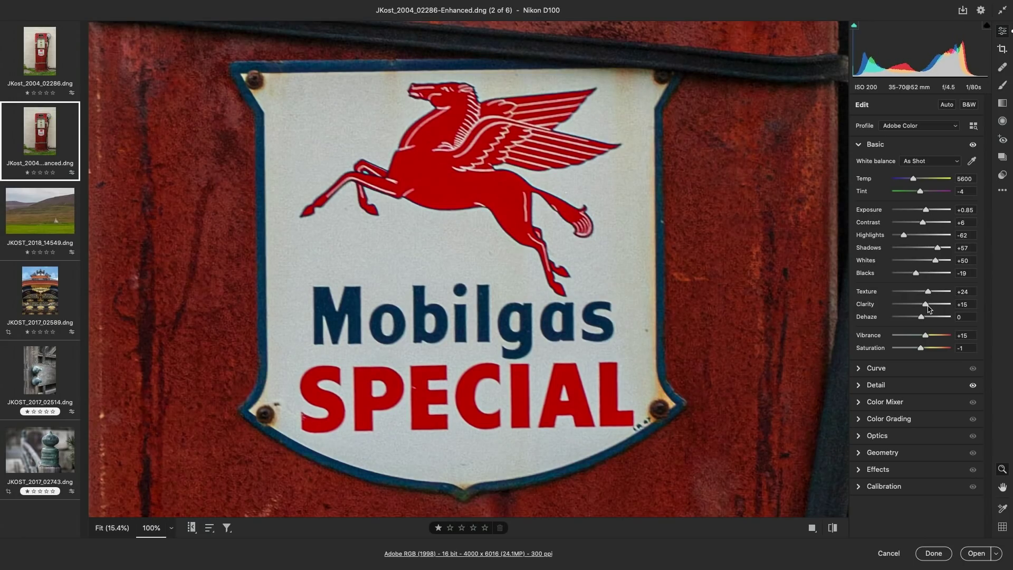
mouse_move(40, 212)
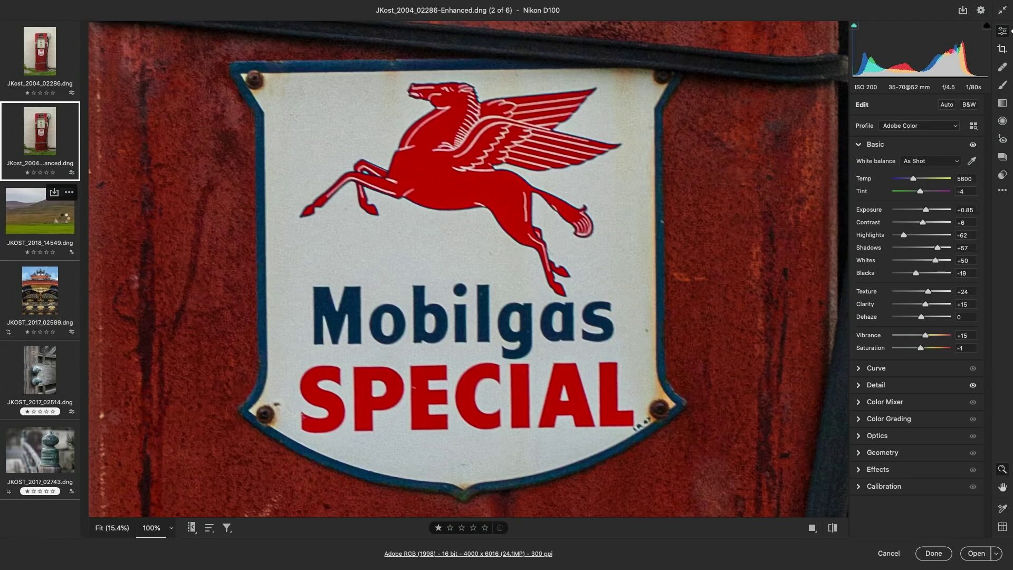
Crop the church landscape JKOST_2018_14549 tightly around the church.
click(65, 221)
key(c)
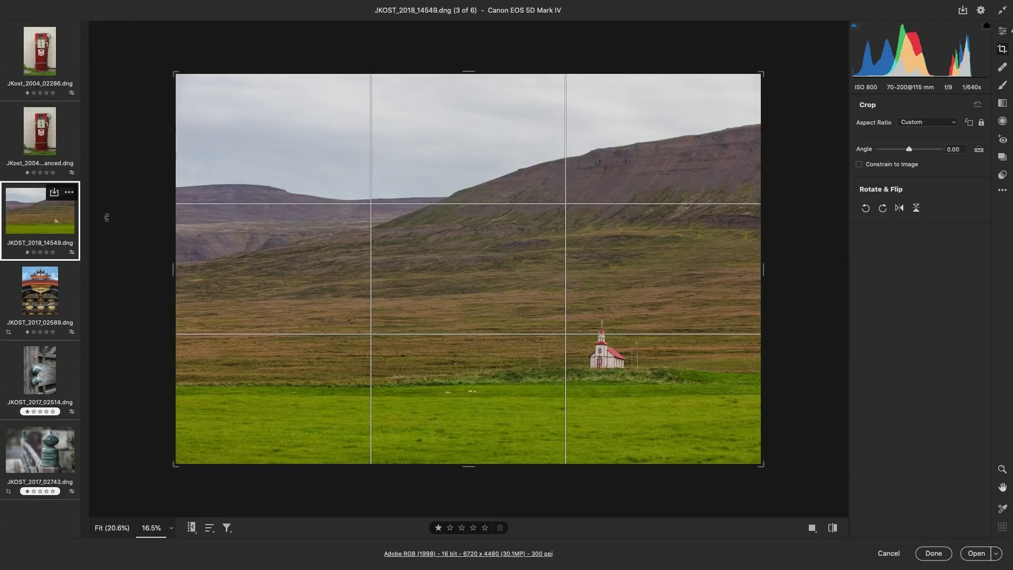
drag(473, 239, 743, 473)
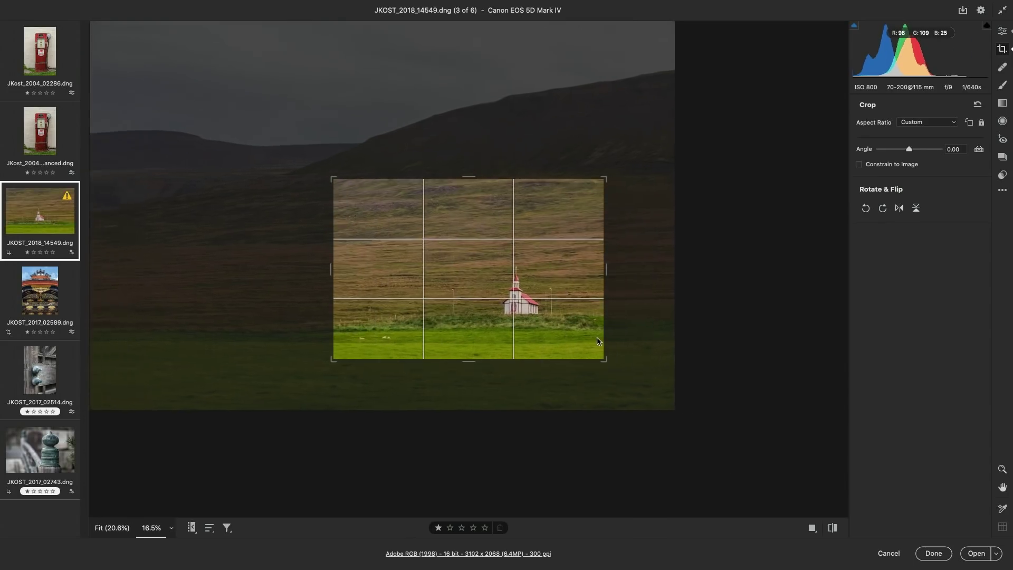
drag(544, 334, 602, 334)
key(Return)
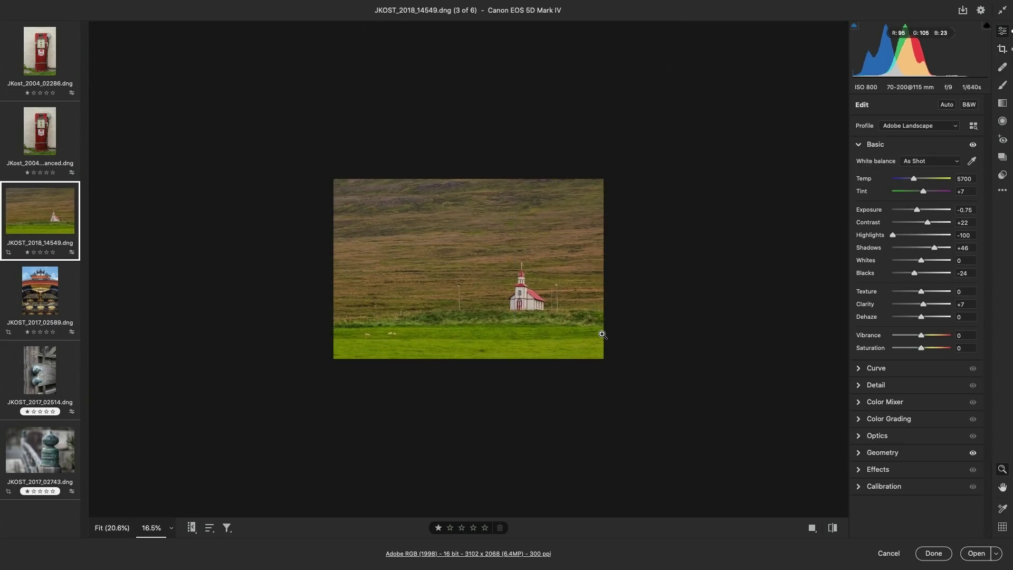
Compare Super Resolution detail on the church door, then create the enhanced copy.
key(ctrl+shift+d)
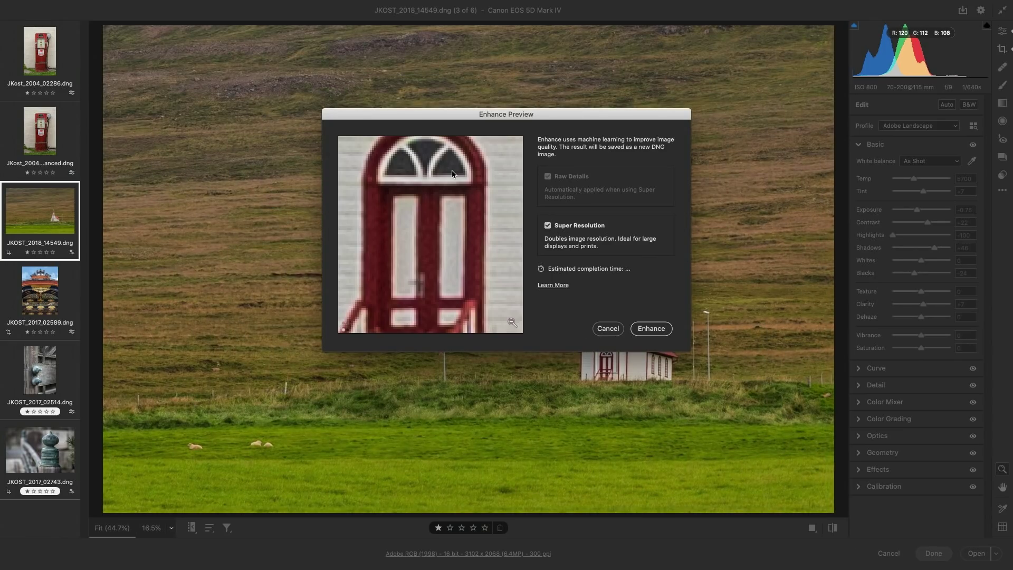
drag(452, 173, 419, 221)
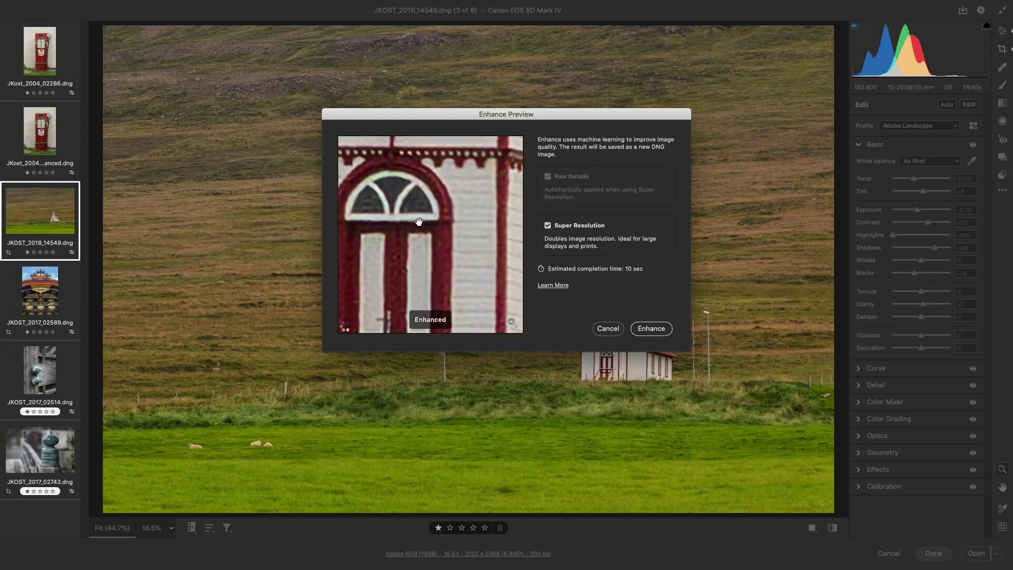
click(418, 220)
click(419, 220)
click(419, 221)
click(651, 328)
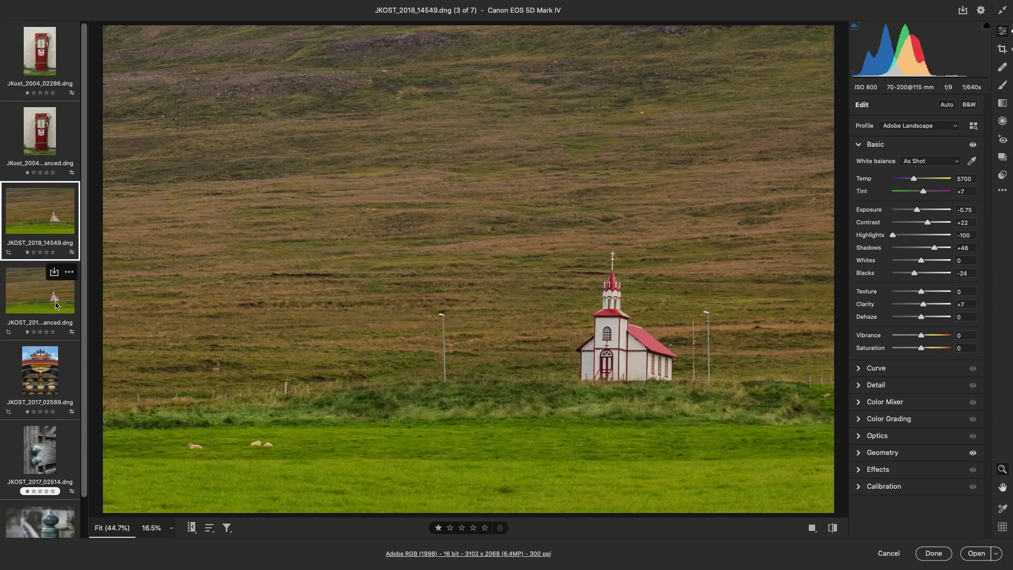
Shift the enhanced church copy's crop so the church sits lower and further right.
click(57, 305)
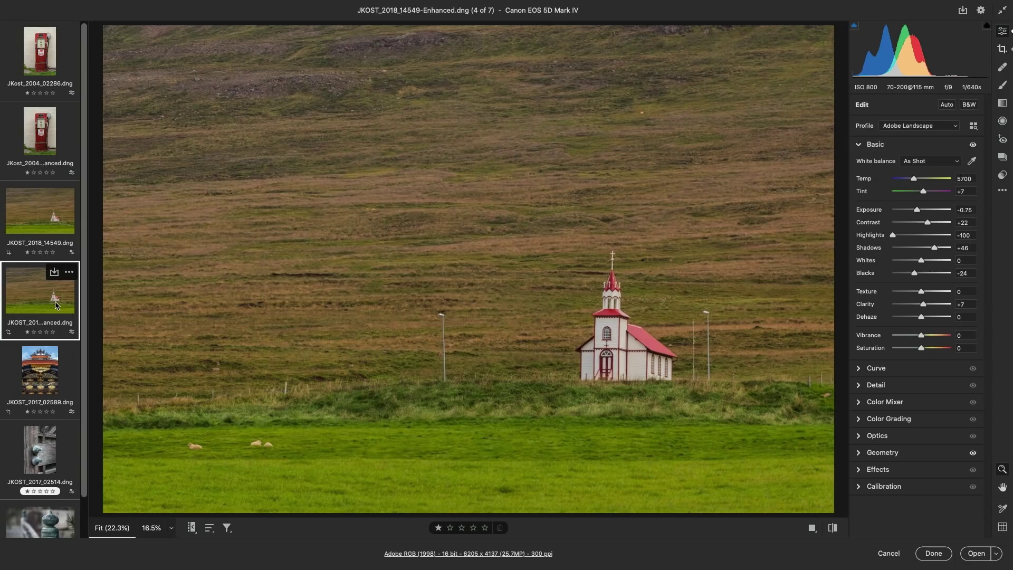
key(c)
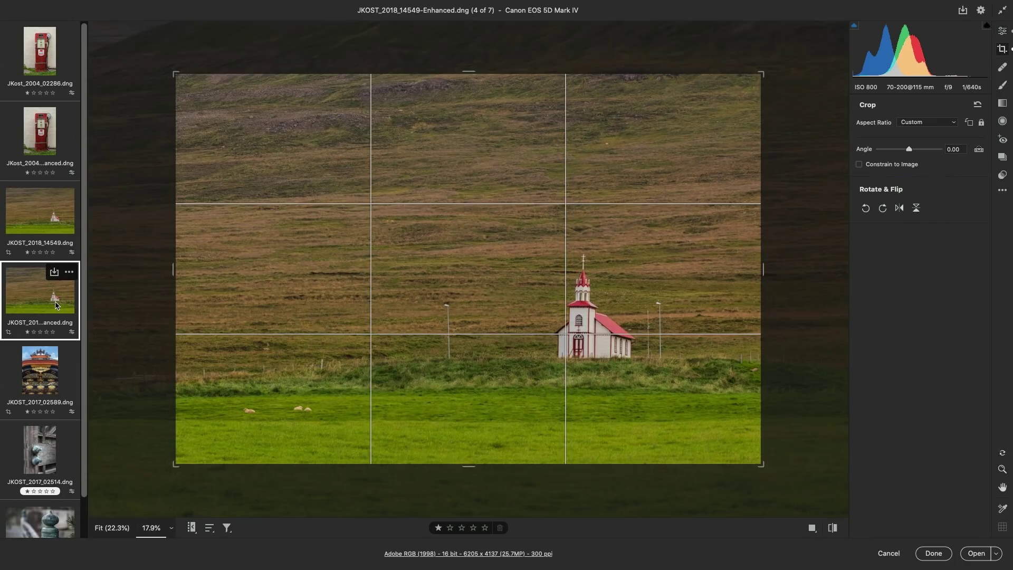
mouse_move(264, 280)
mouse_down()
mouse_move(303, 338)
mouse_move(321, 308)
mouse_move(279, 284)
mouse_up()
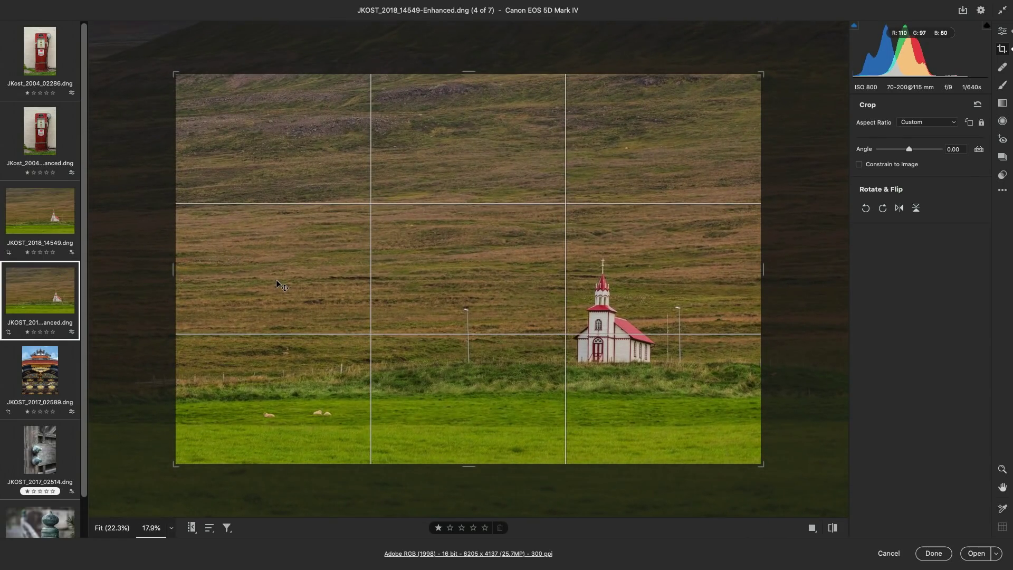
key(Return)
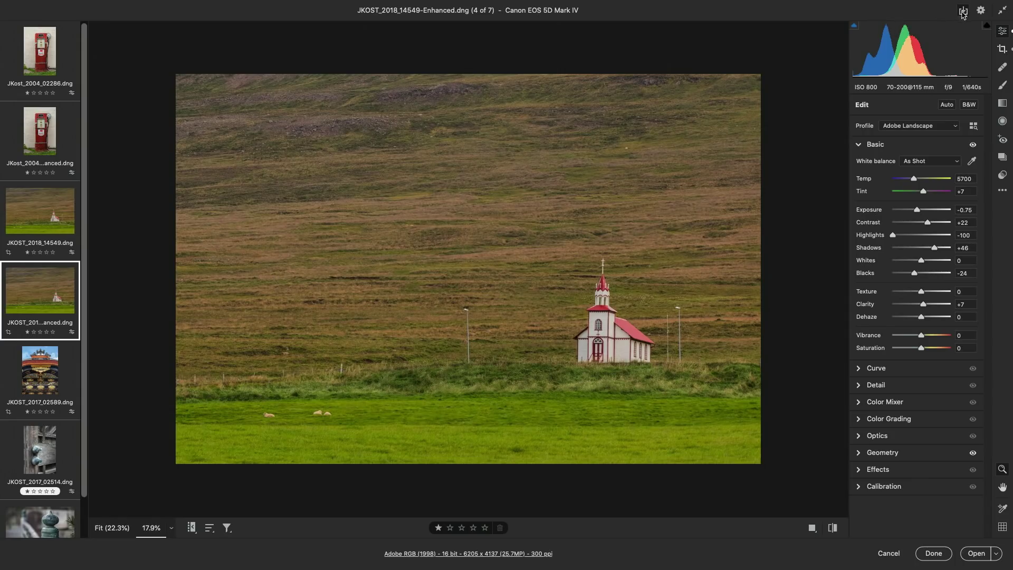
click(997, 554)
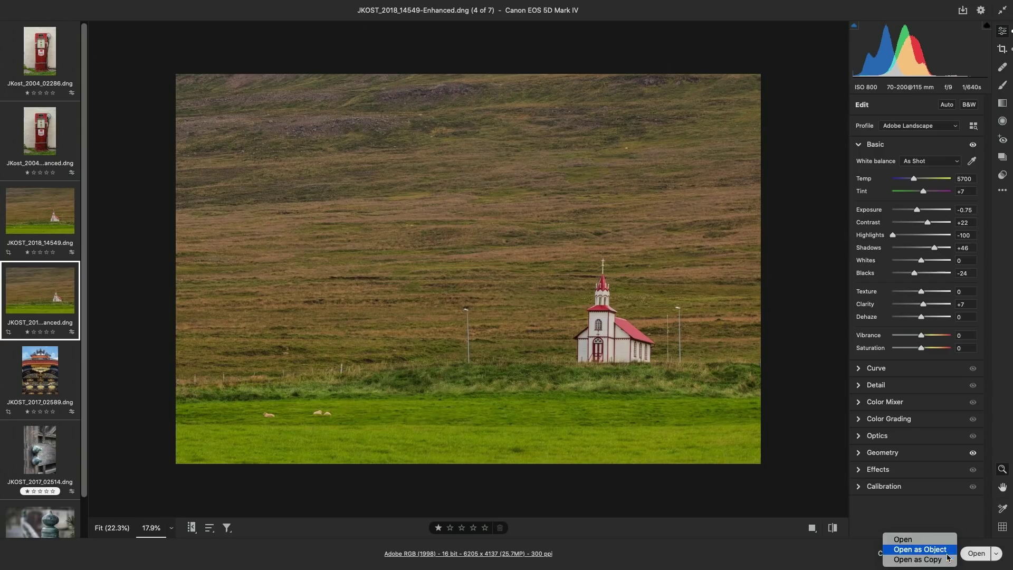
click(827, 561)
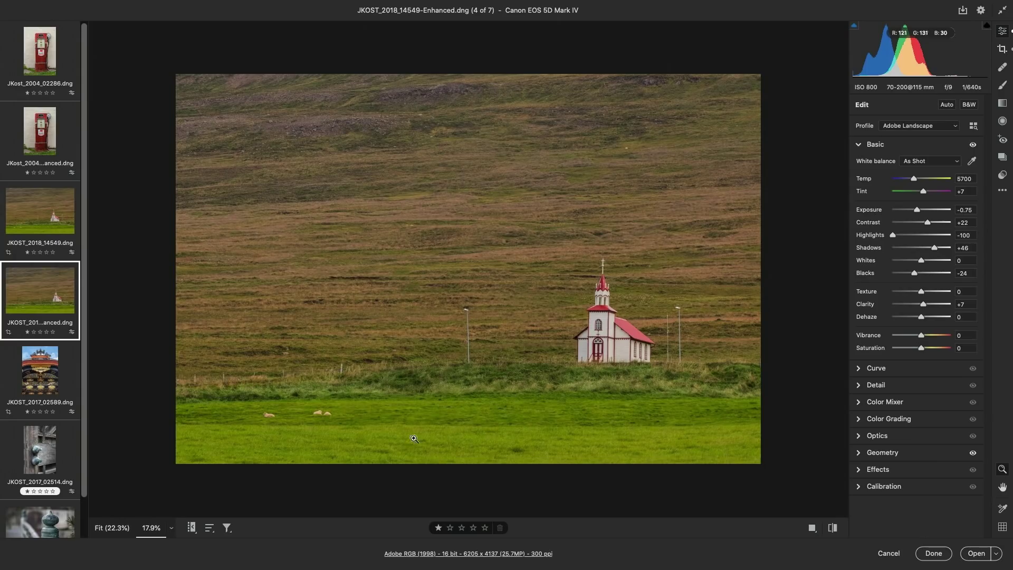
scroll(84, 392, down, 2)
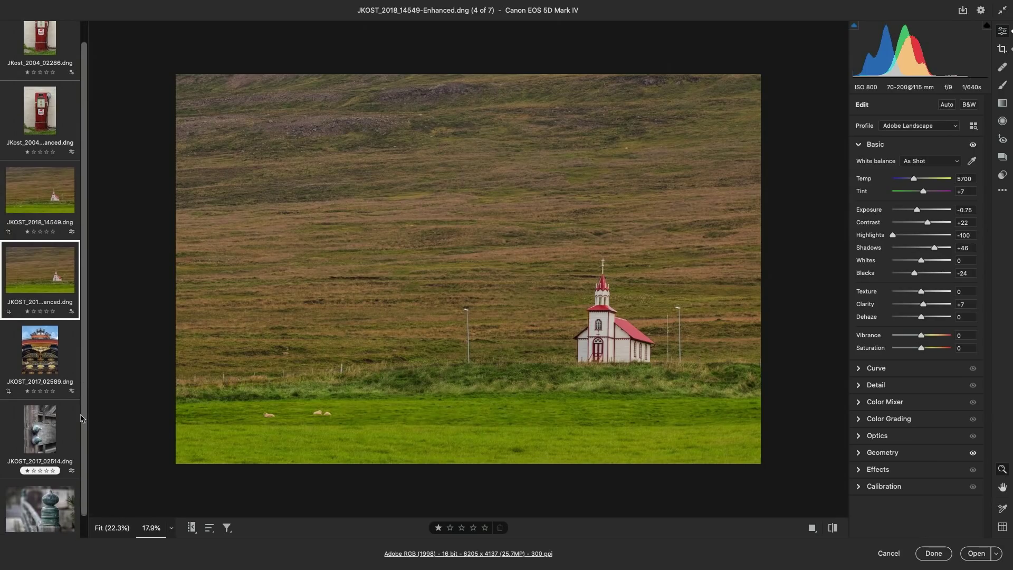
Select JKOST_2017_02589 through 02743 and Super Resolution enhance all three photos.
click(40, 337)
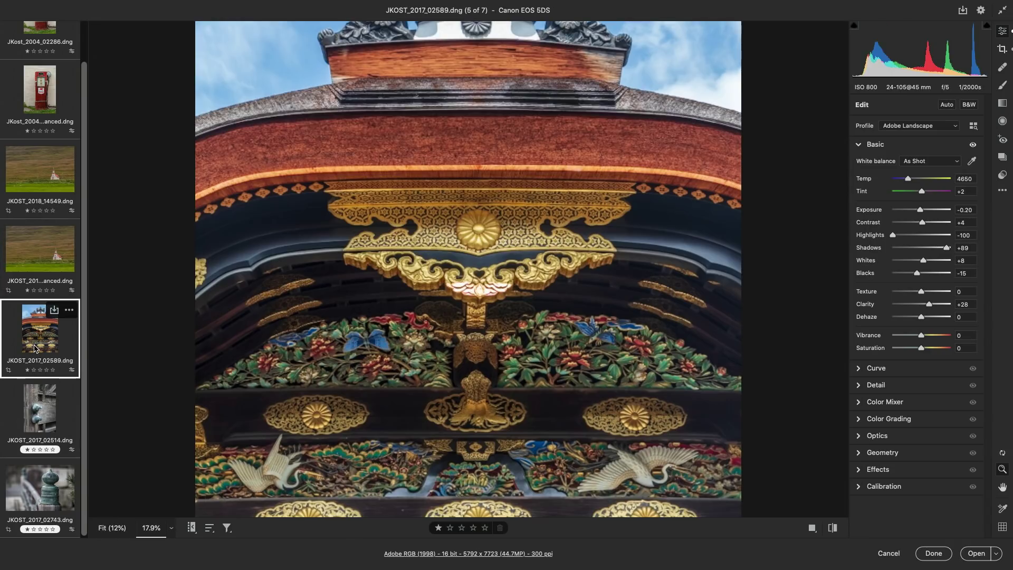
shift+click(36, 490)
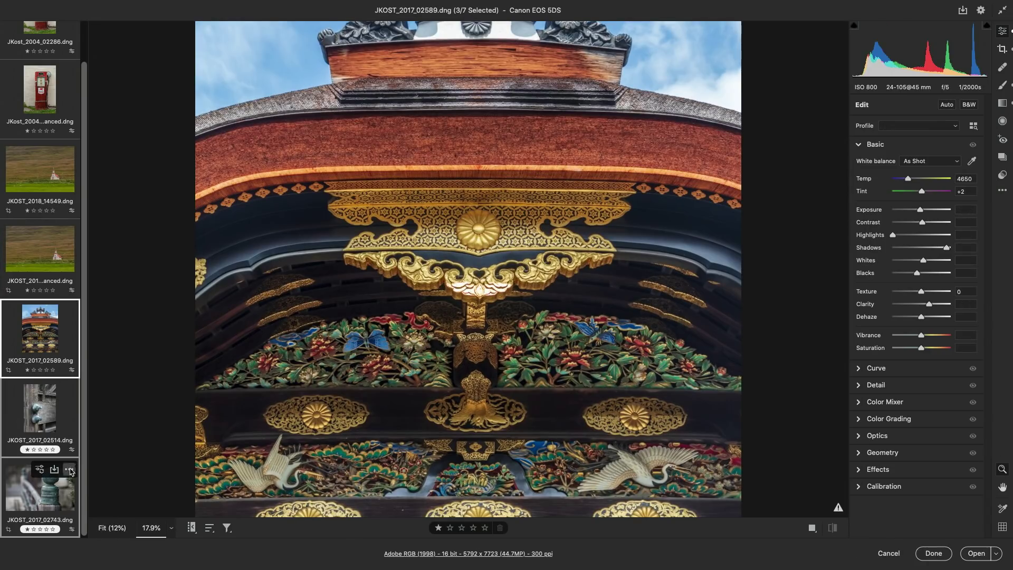
right_click(286, 324)
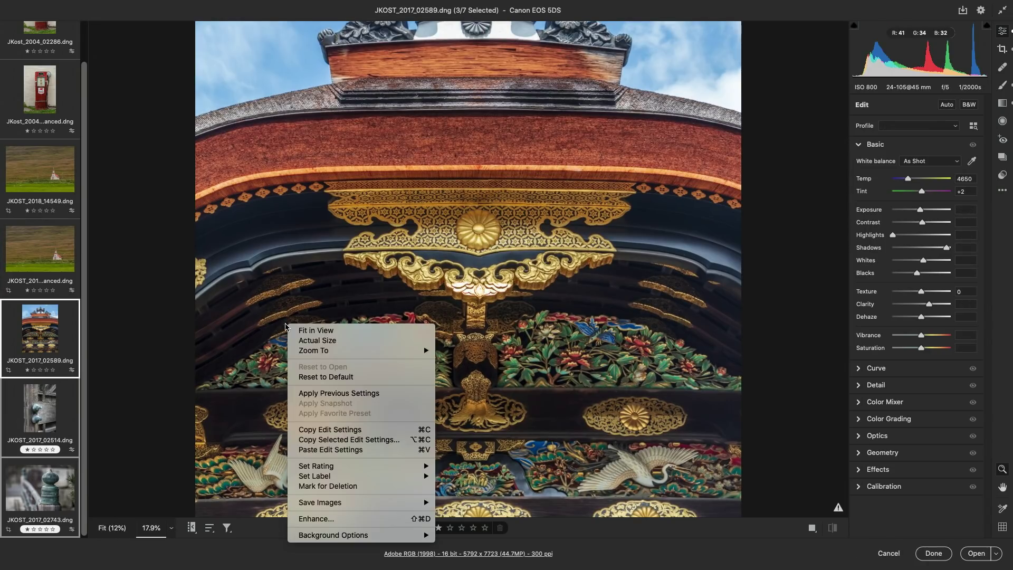
click(345, 518)
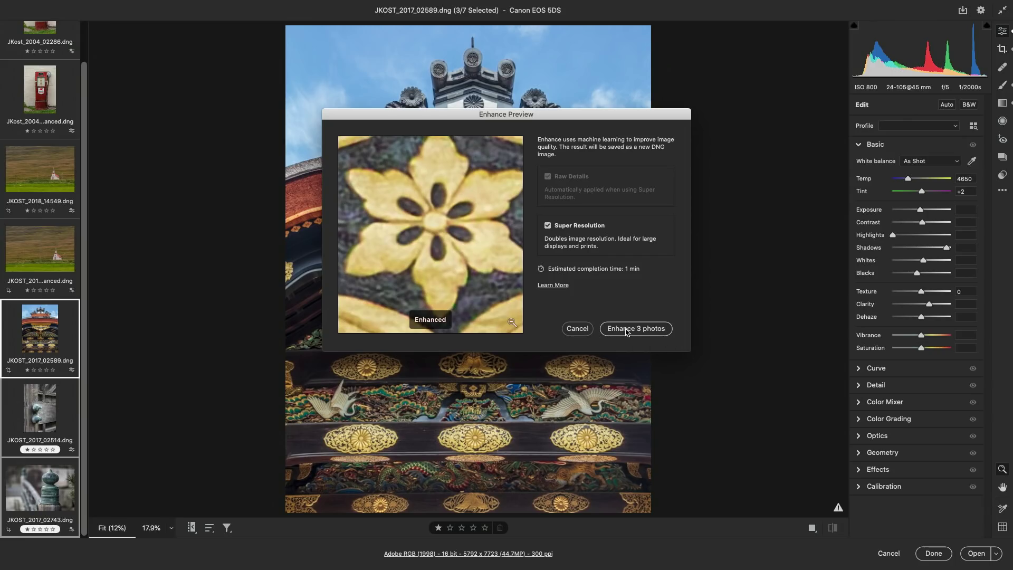
click(626, 331)
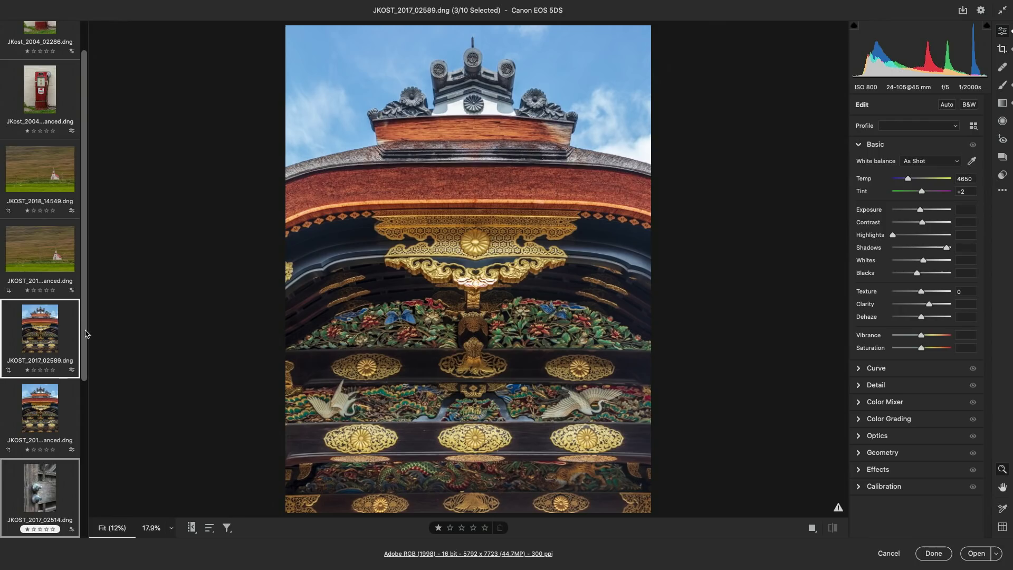
drag(86, 333, 88, 503)
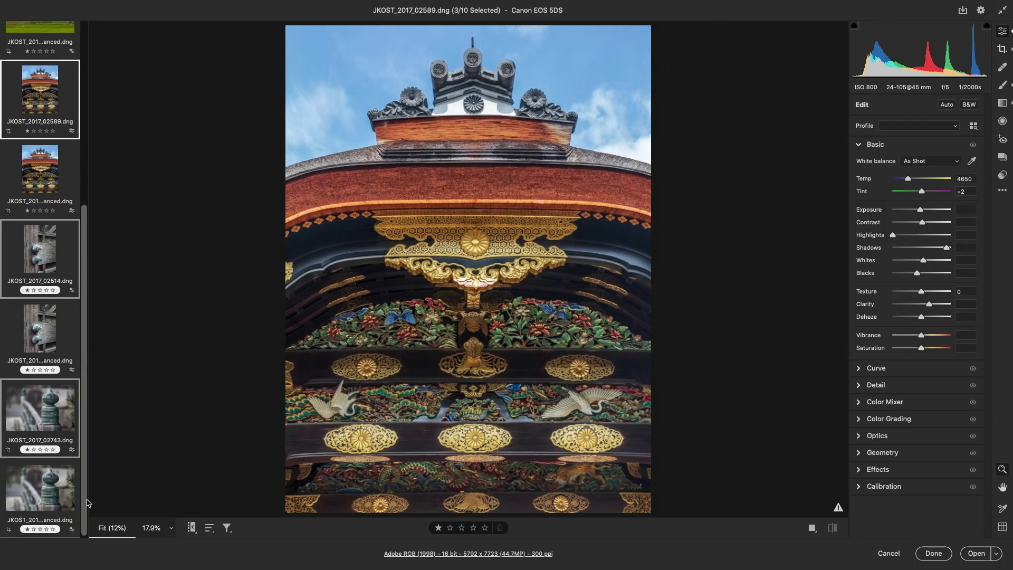